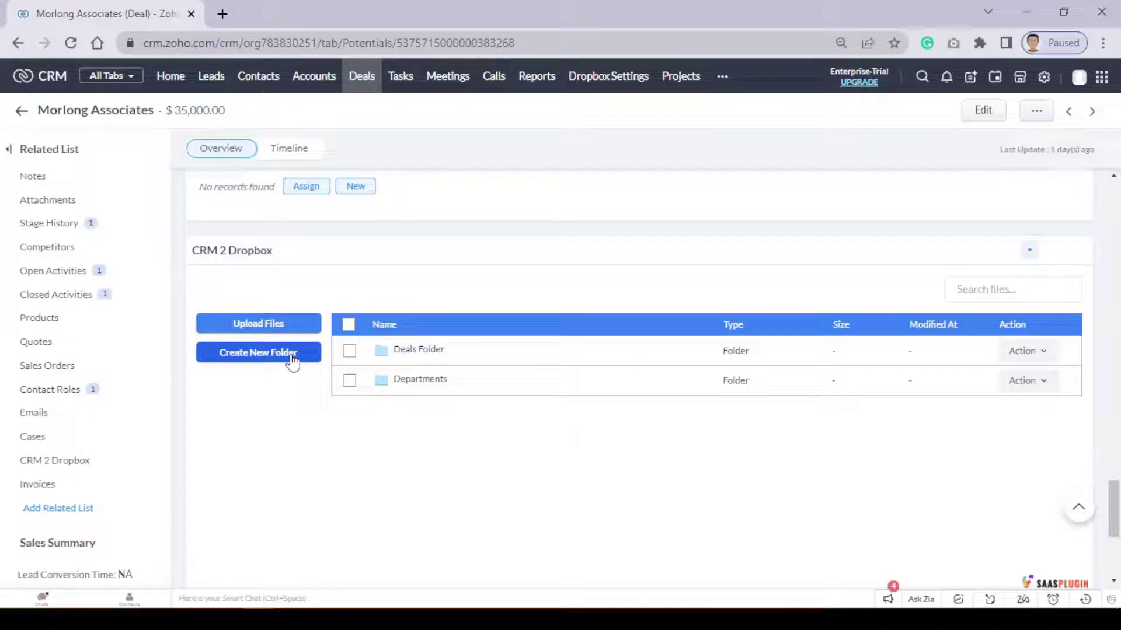
# - Create a new folder named Deal 1 in the Morlong Associates deal's CRM 2 Dropbox section
pyautogui.click(292, 360)
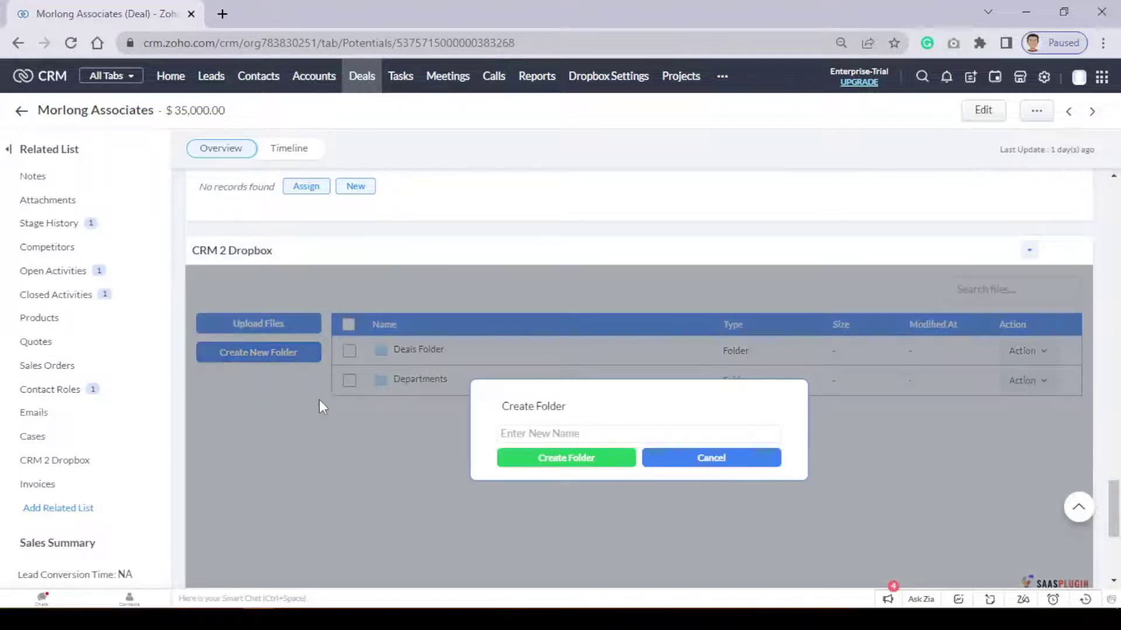
pyautogui.click(542, 438)
pyautogui.write('Deal 1')
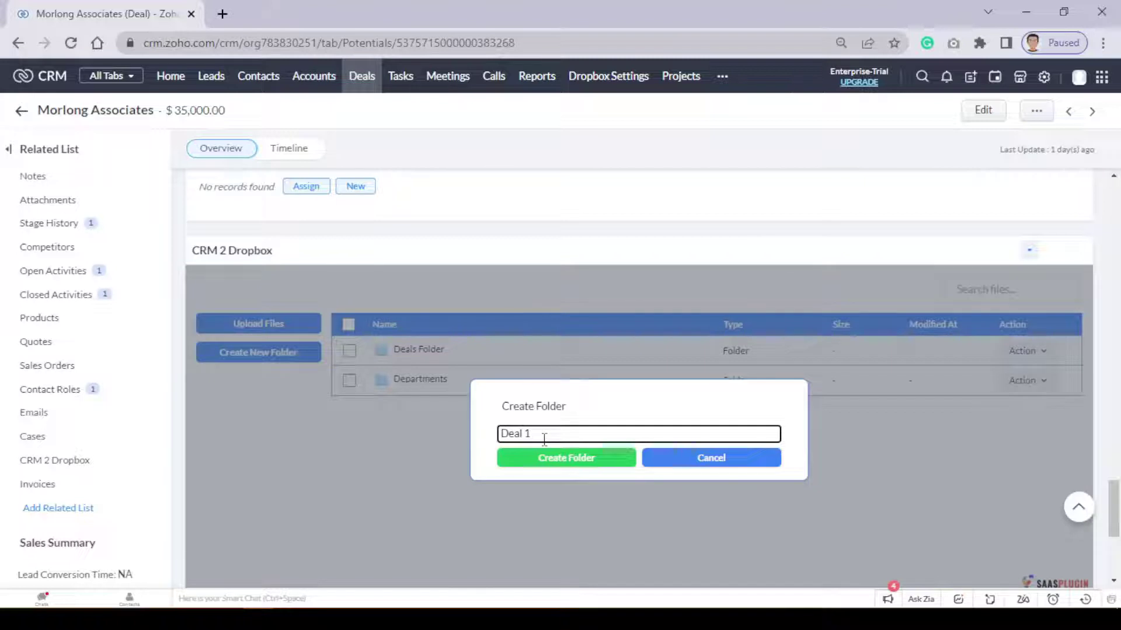
pyautogui.click(551, 464)
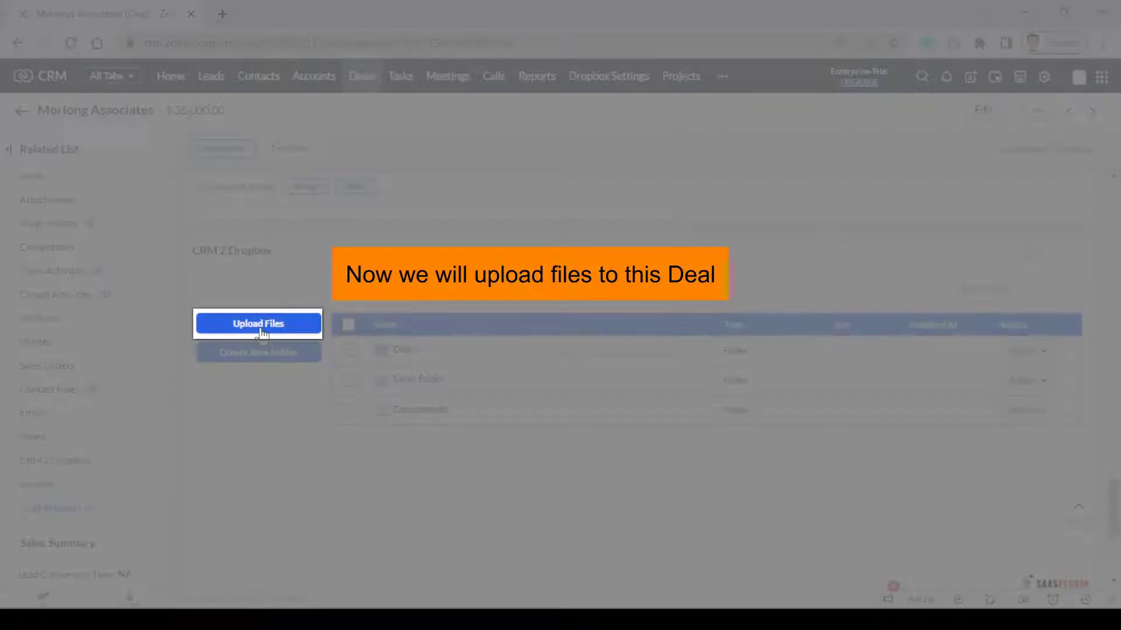
# - Upload Demo File from the Pictures folder to the deal's CRM 2 Dropbox file list
pyautogui.click(259, 324)
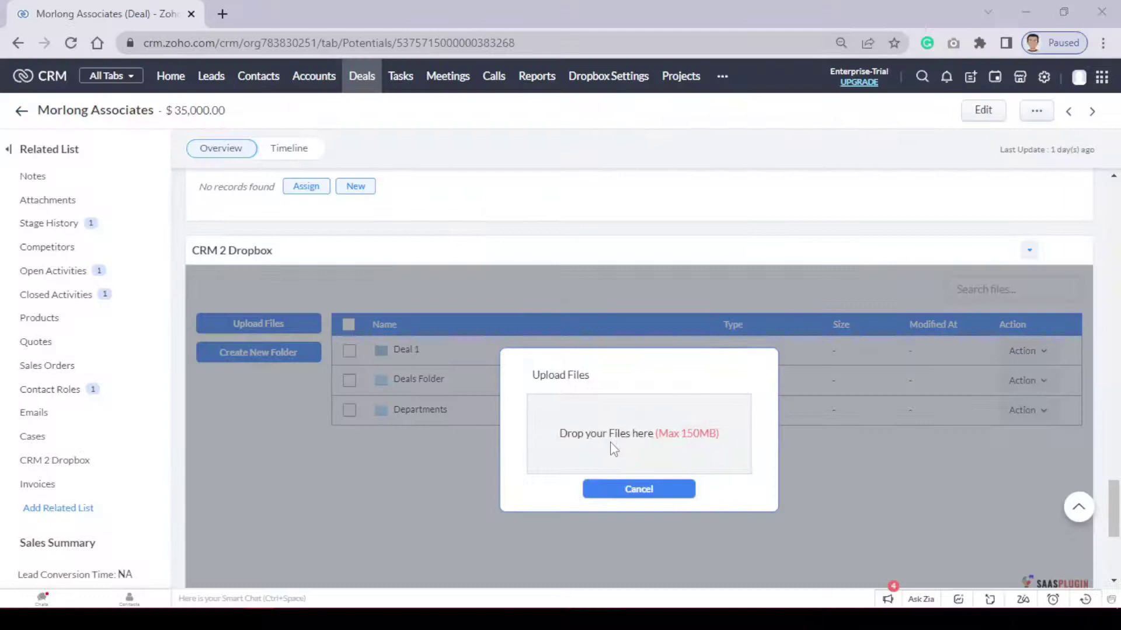
pyautogui.click(612, 450)
pyautogui.click(290, 236)
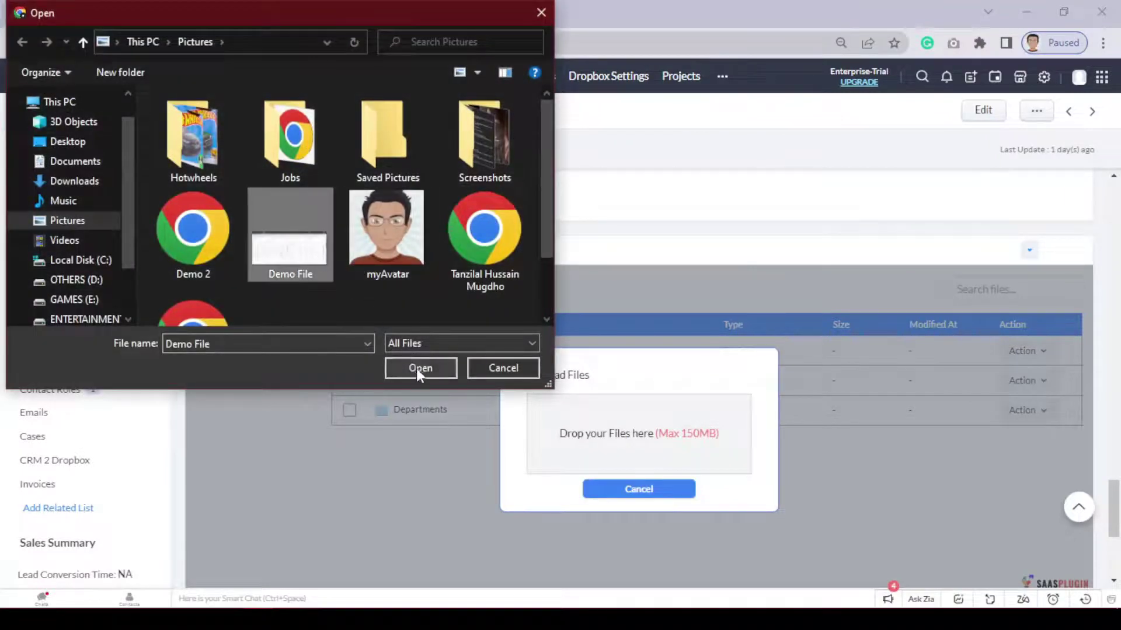
pyautogui.click(418, 372)
pyautogui.click(574, 508)
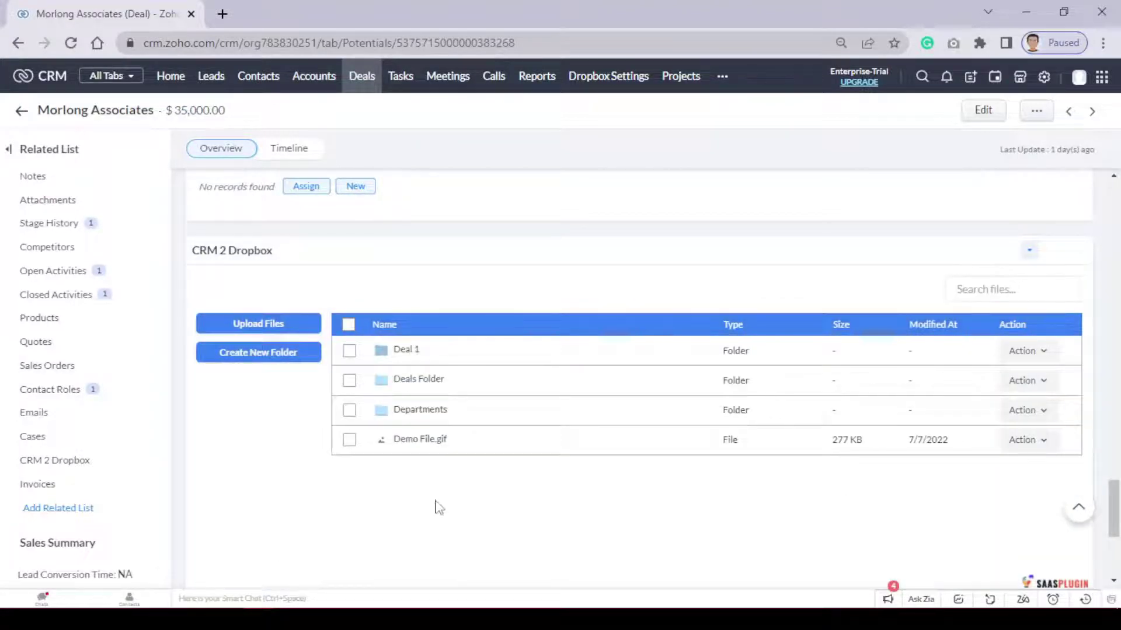
# - Open the Deal 1 folder and upload the Demo 2 PDF from Pictures into it
pyautogui.click(416, 355)
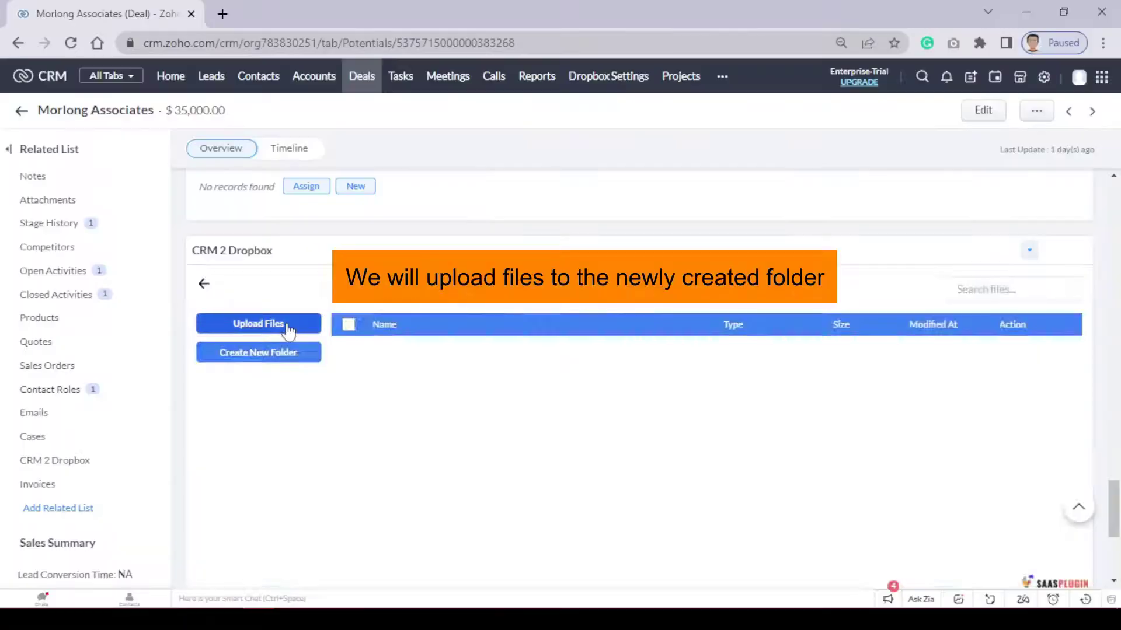
pyautogui.click(289, 330)
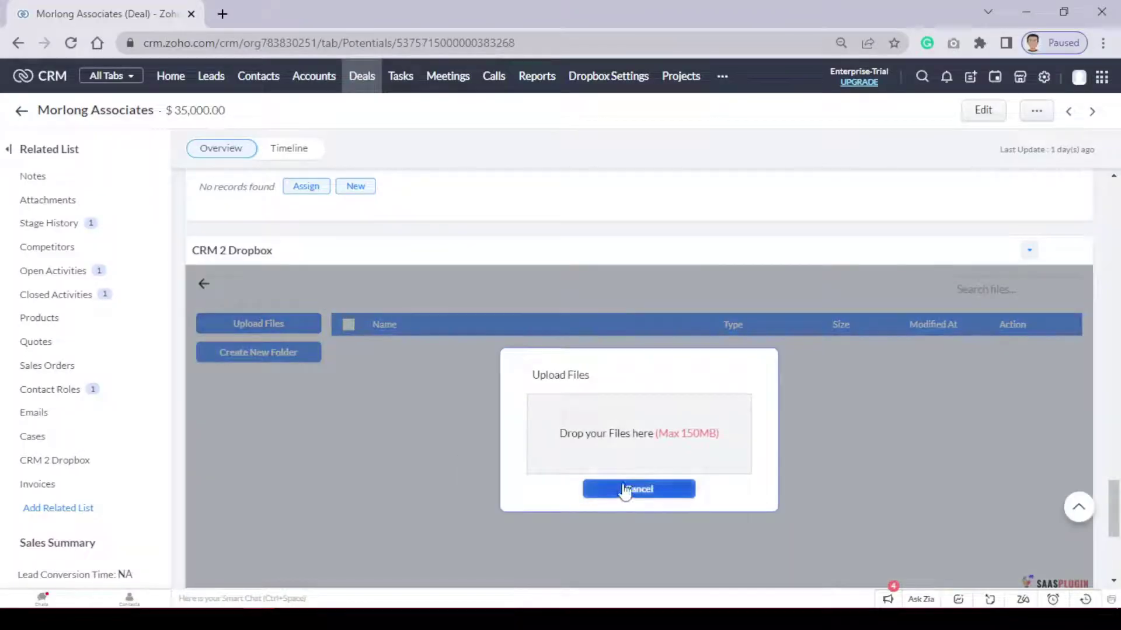
pyautogui.click(655, 432)
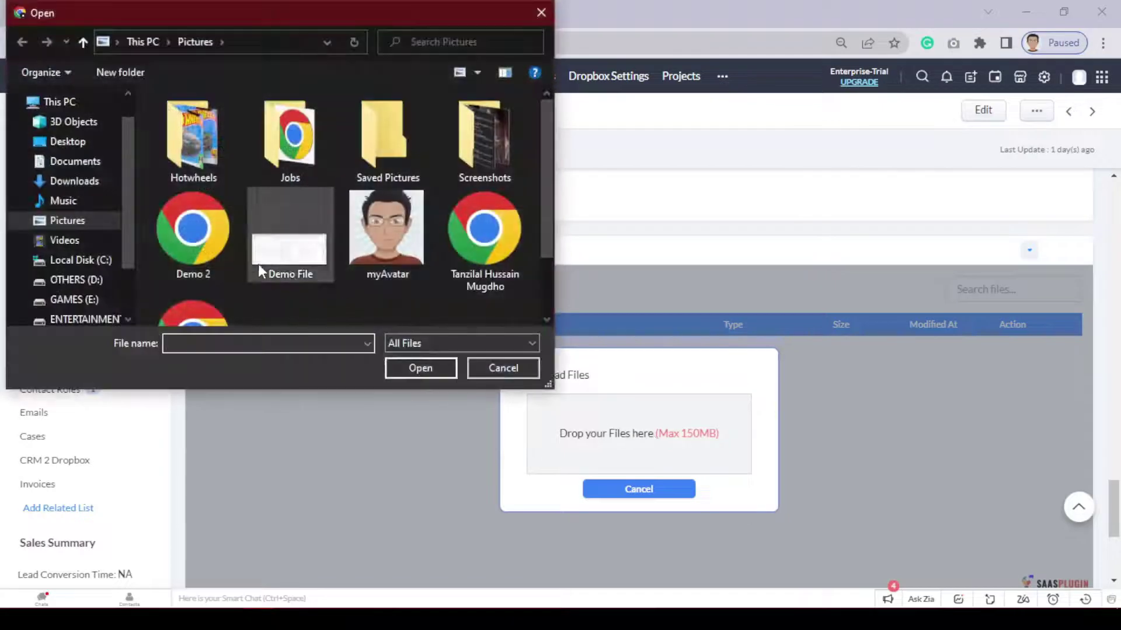
pyautogui.click(232, 270)
pyautogui.click(399, 367)
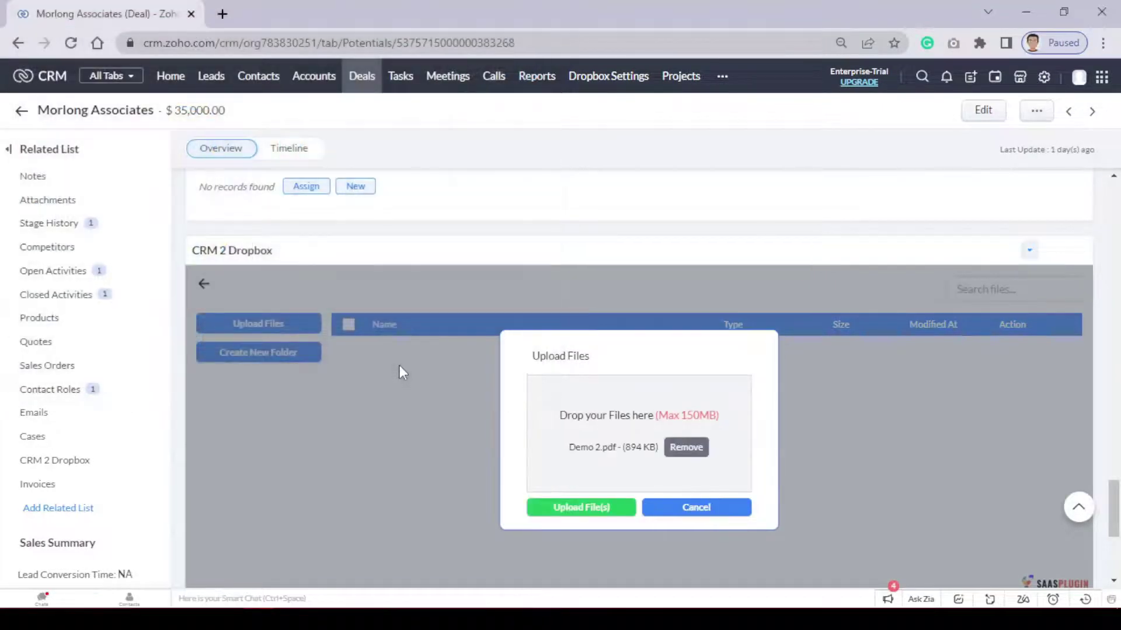
pyautogui.click(583, 509)
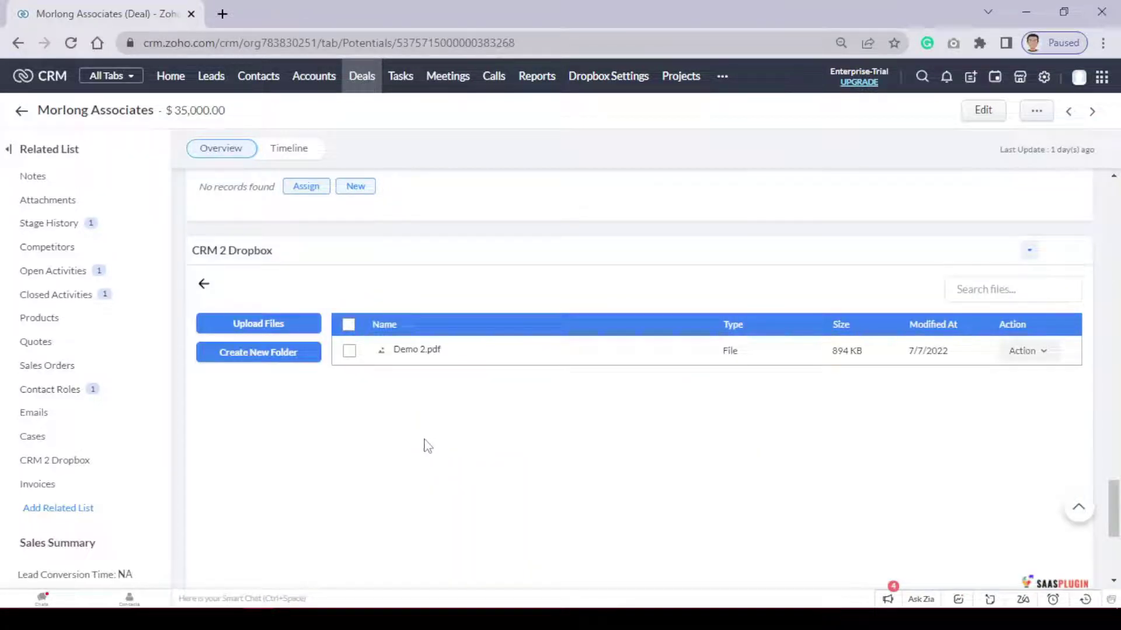
# - Return to the deal's file list, browse Deals Folder in Dropbox, and examine the Morlong Associates folder and its Deal 1 subfolder
pyautogui.click(205, 285)
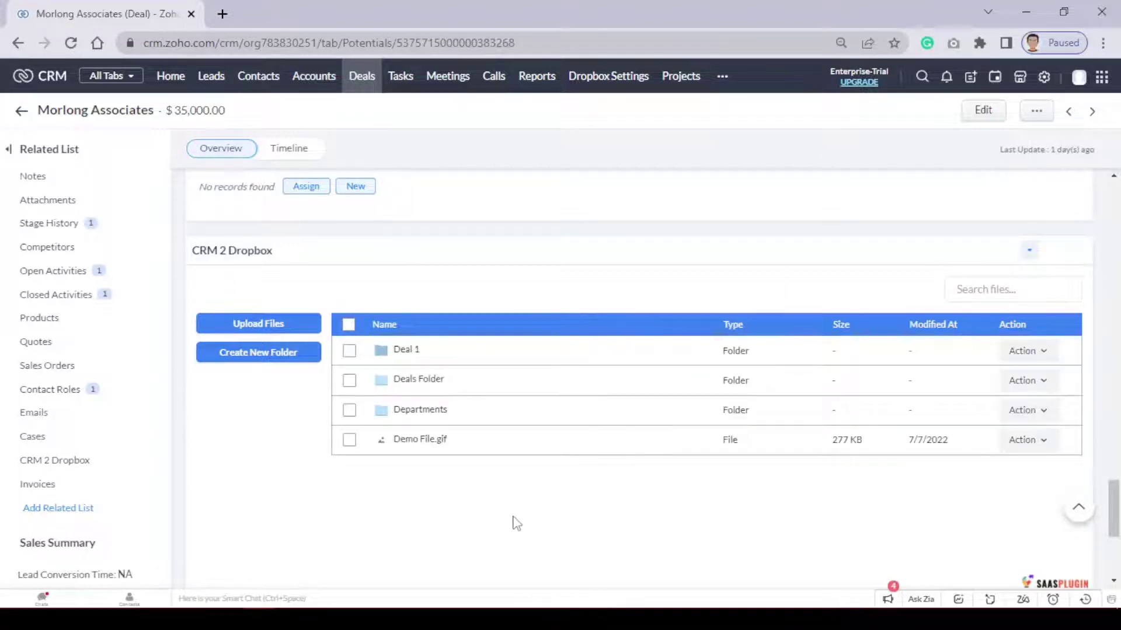
pyautogui.click(1042, 382)
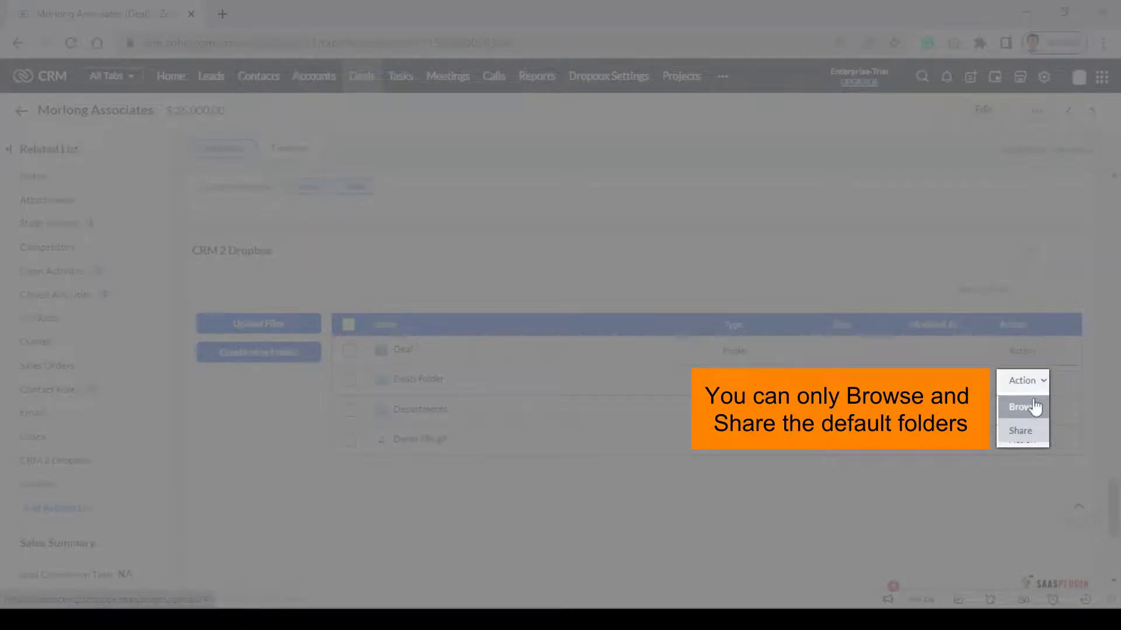
pyautogui.click(1032, 407)
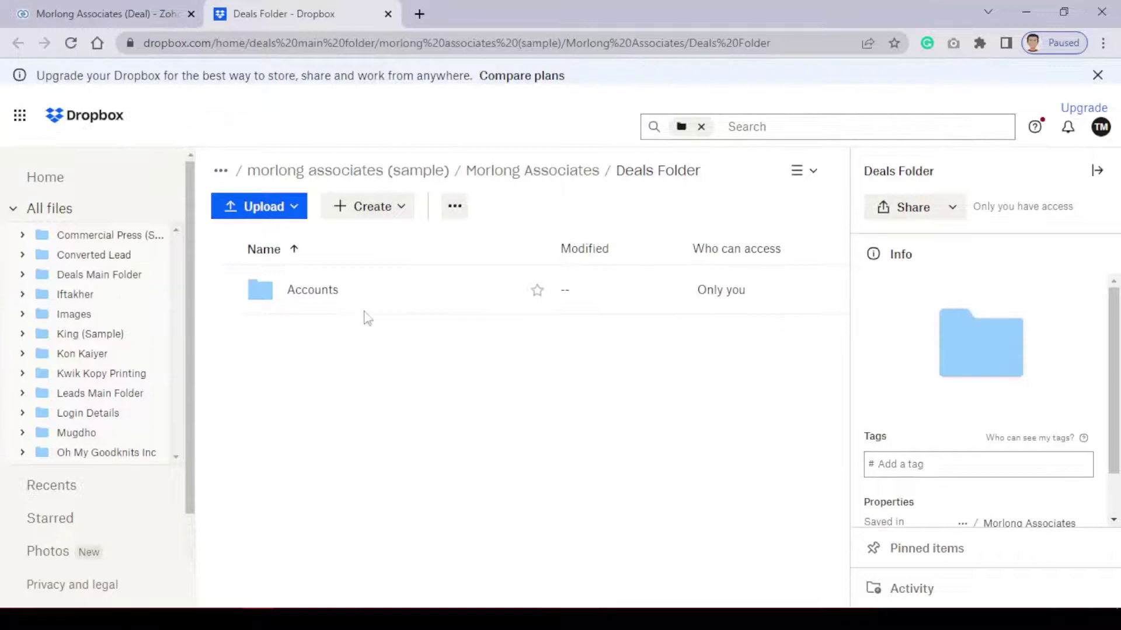
pyautogui.click(375, 172)
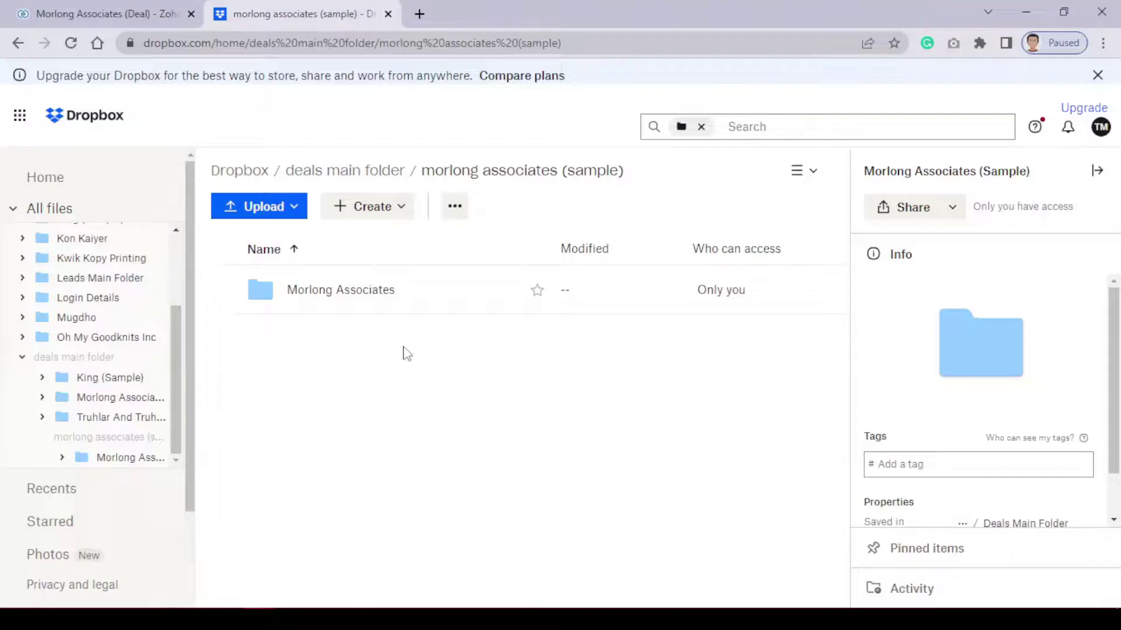
pyautogui.click(363, 293)
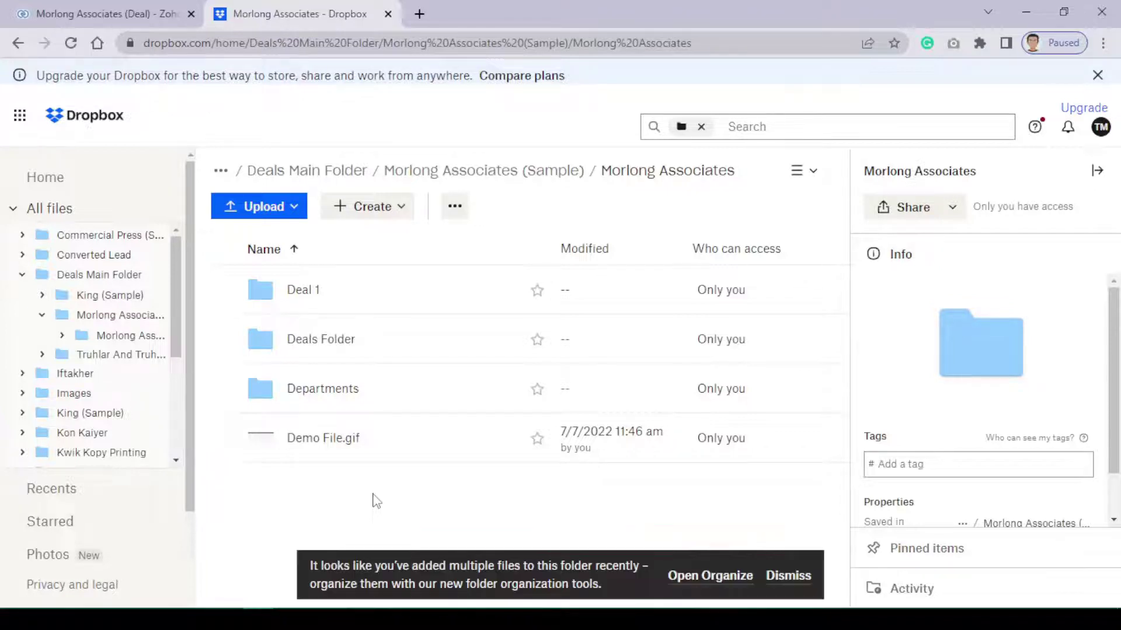
pyautogui.click(318, 299)
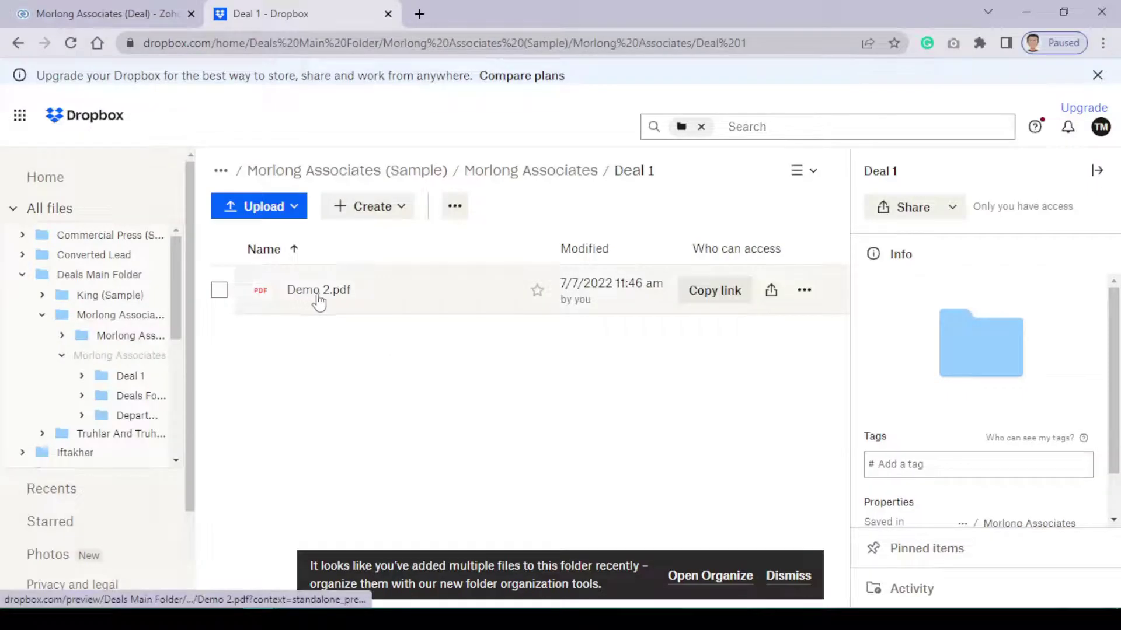
# - Switch back to Zoho CRM and create the leads folder in CRM 2 Dropbox for the Oh My Goodknits Inc lead
pyautogui.hotkey('ctrl', 'Tab')
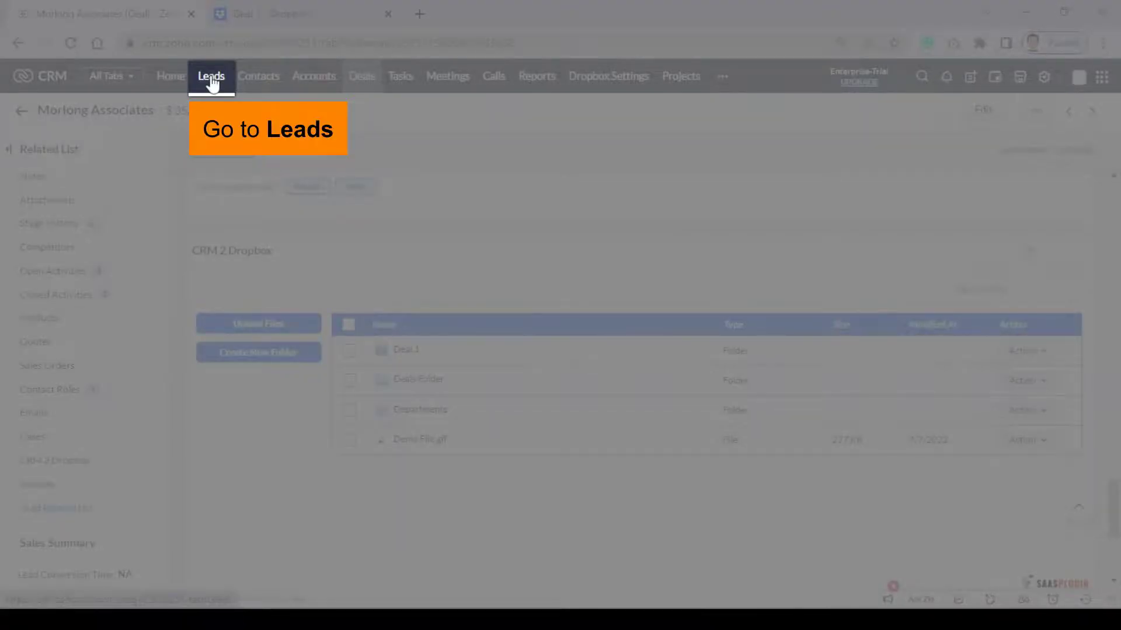
pyautogui.click(212, 81)
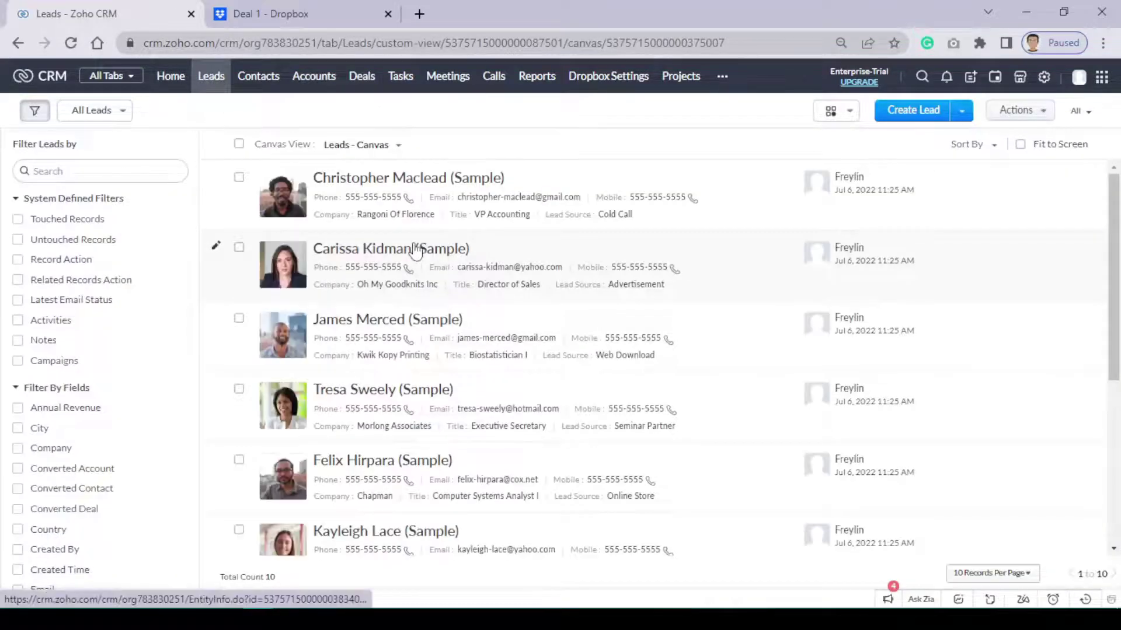
pyautogui.click(379, 249)
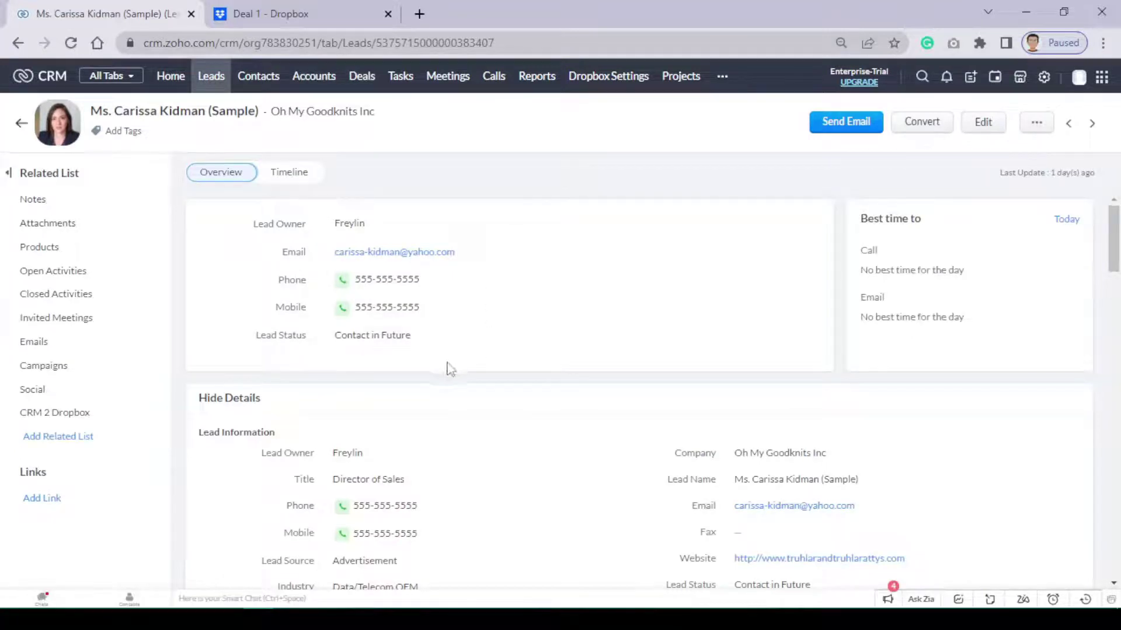
pyautogui.click(51, 424)
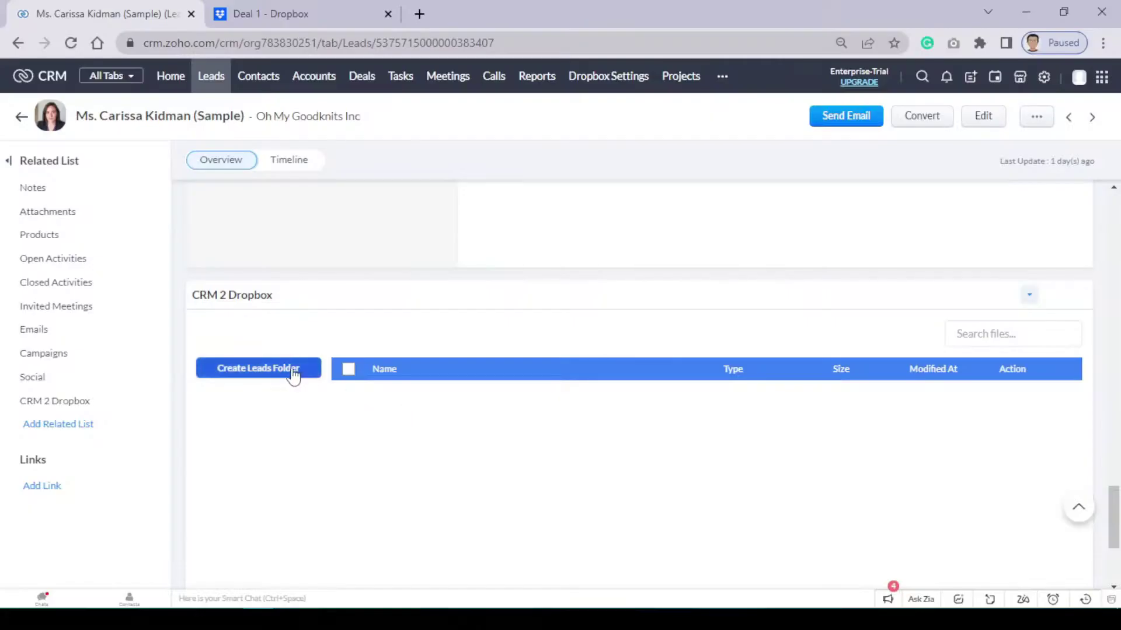
pyautogui.click(294, 375)
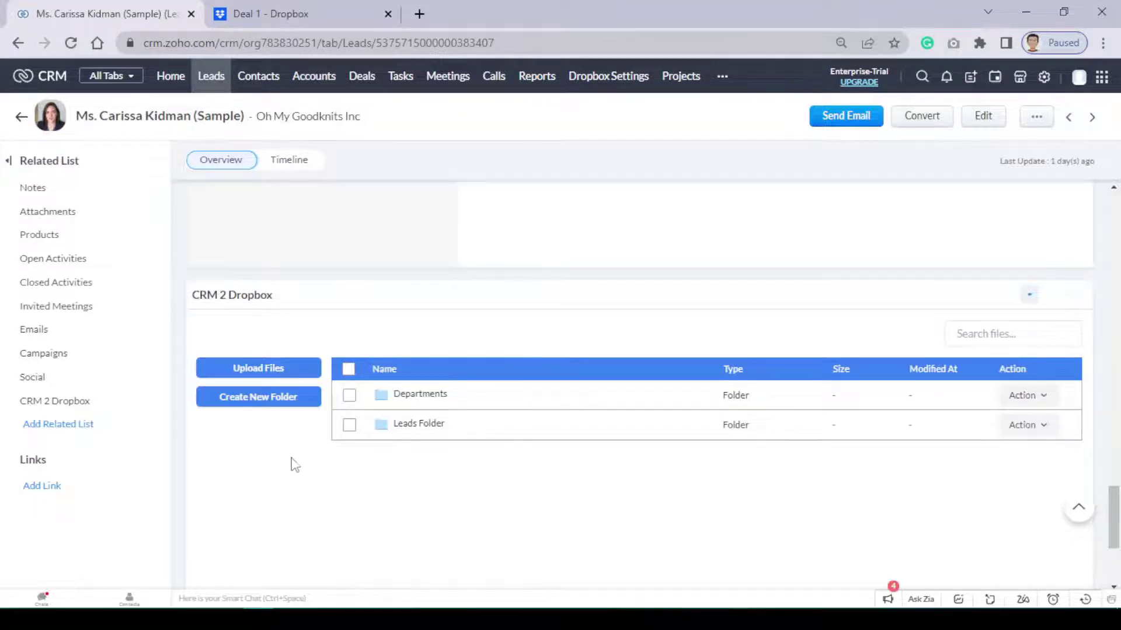
# - Upload Demo File from the Pictures folder to the lead's CRM 2 Dropbox file list
pyautogui.click(271, 369)
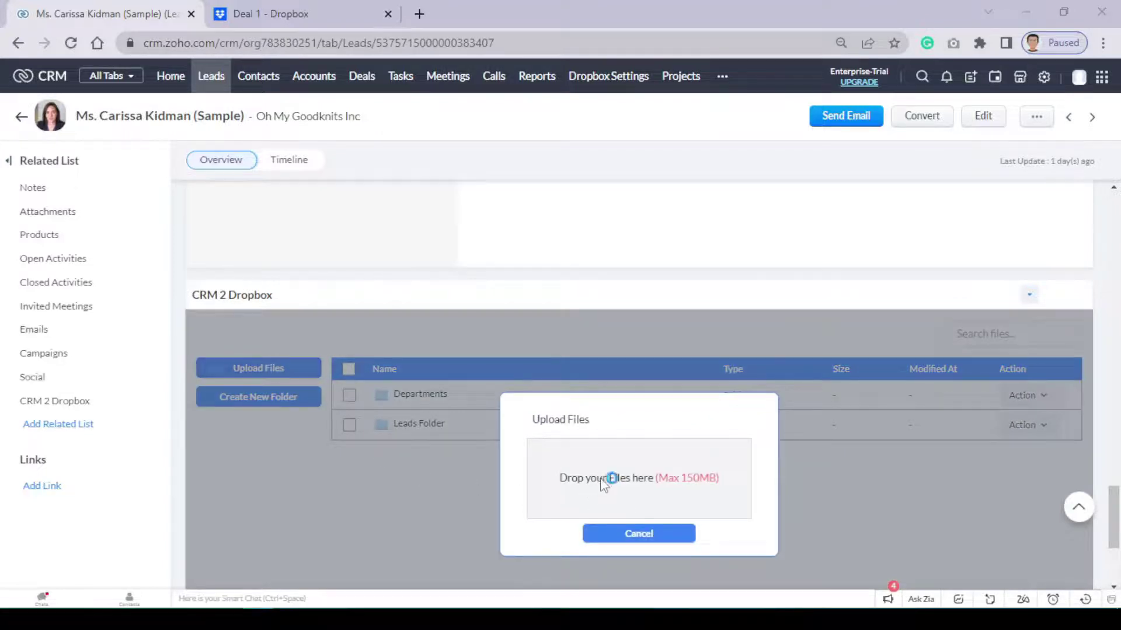
pyautogui.click(609, 476)
pyautogui.click(292, 257)
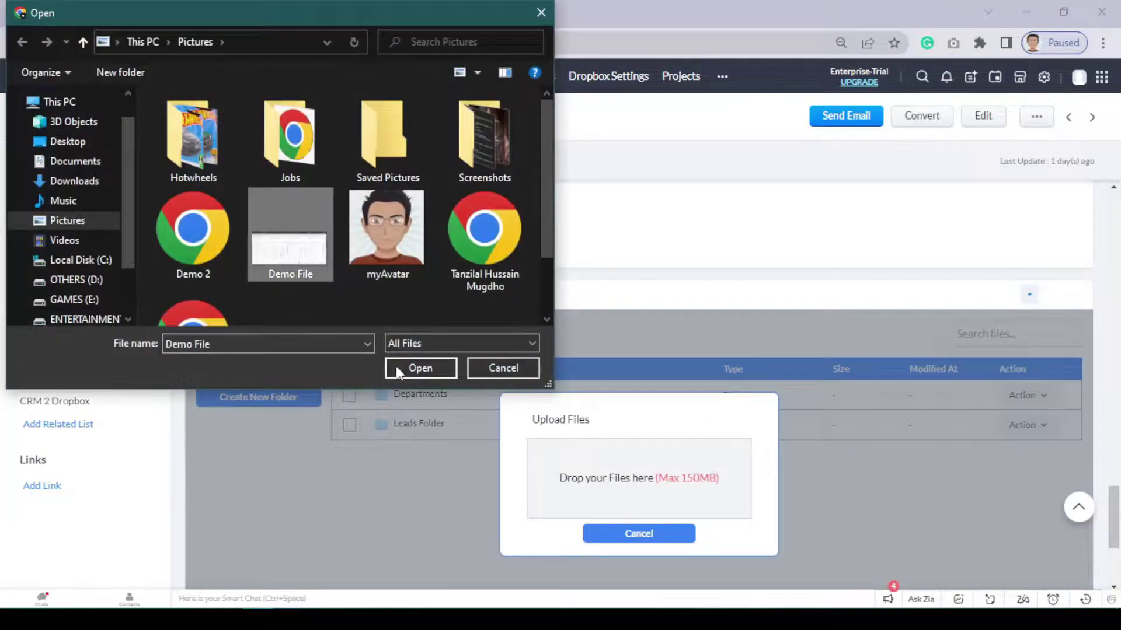
pyautogui.click(420, 368)
pyautogui.click(593, 552)
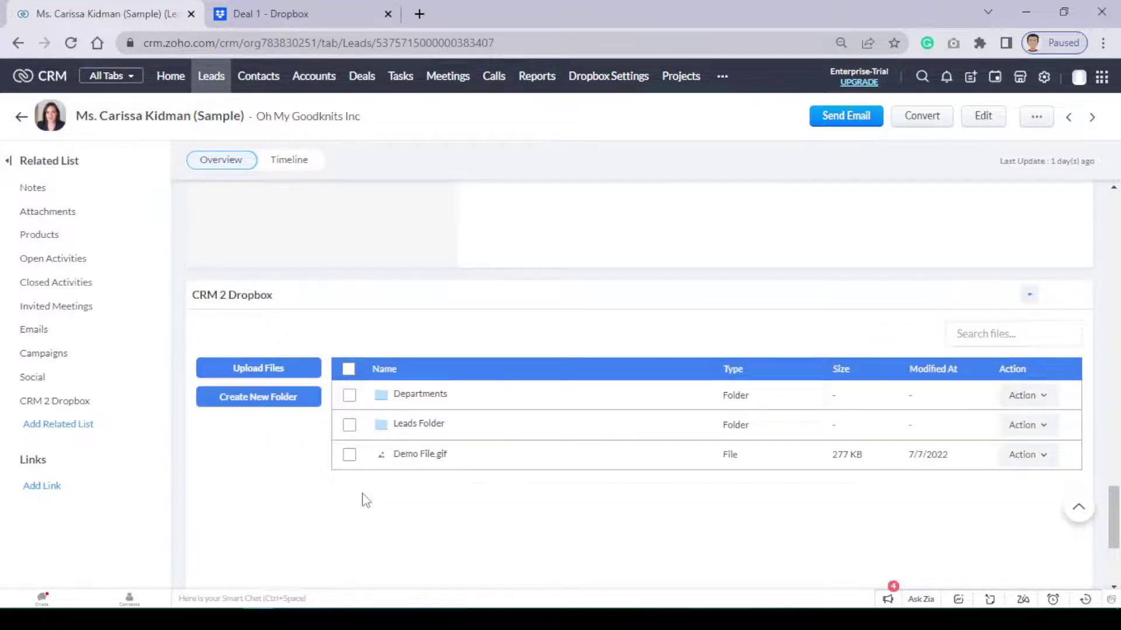
# - Create a new folder named Lead 11 in the lead's CRM 2 Dropbox section
pyautogui.click(286, 396)
pyautogui.click(552, 483)
pyautogui.write('Lead 11')
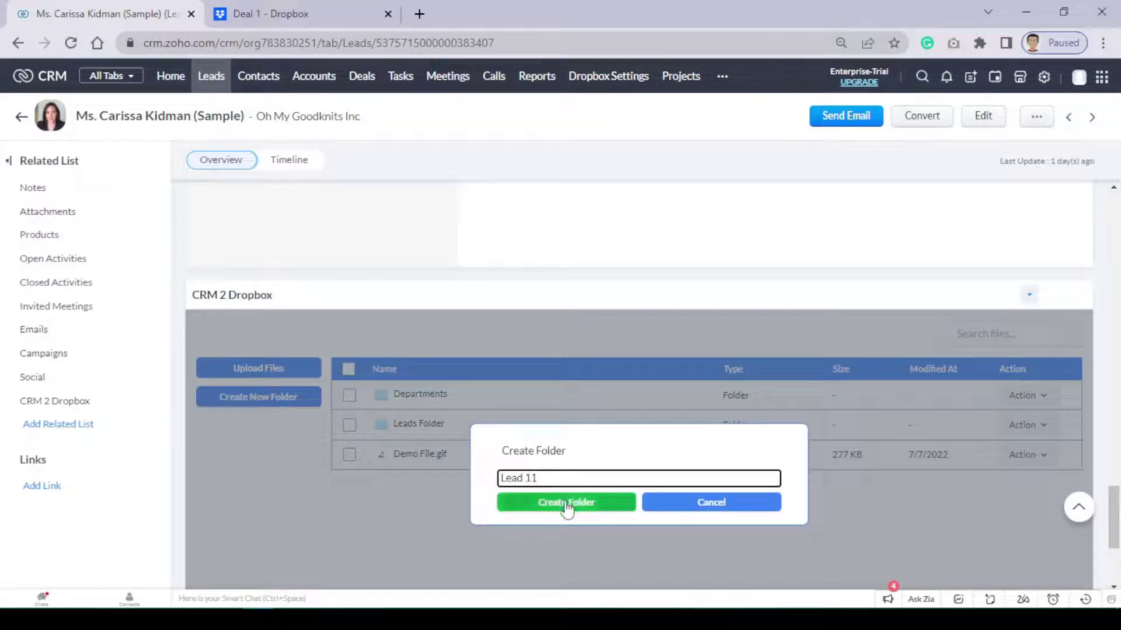
pyautogui.click(565, 503)
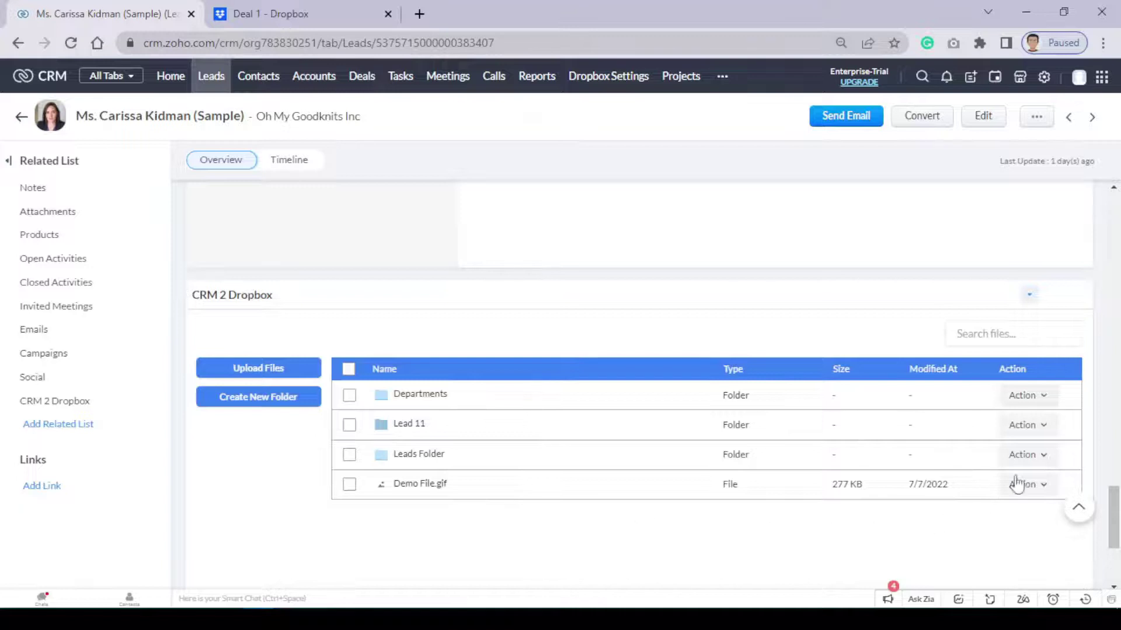
# - Move Demo File.gif from the lead's main file list into the Lead 11 folder
pyautogui.click(1042, 487)
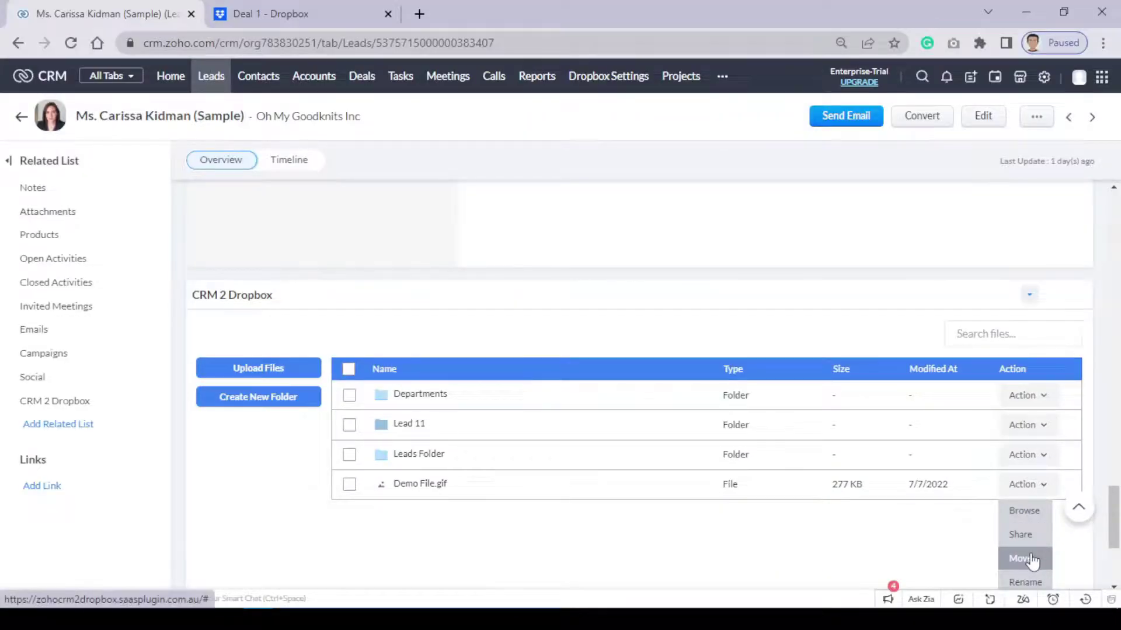
pyautogui.click(1031, 559)
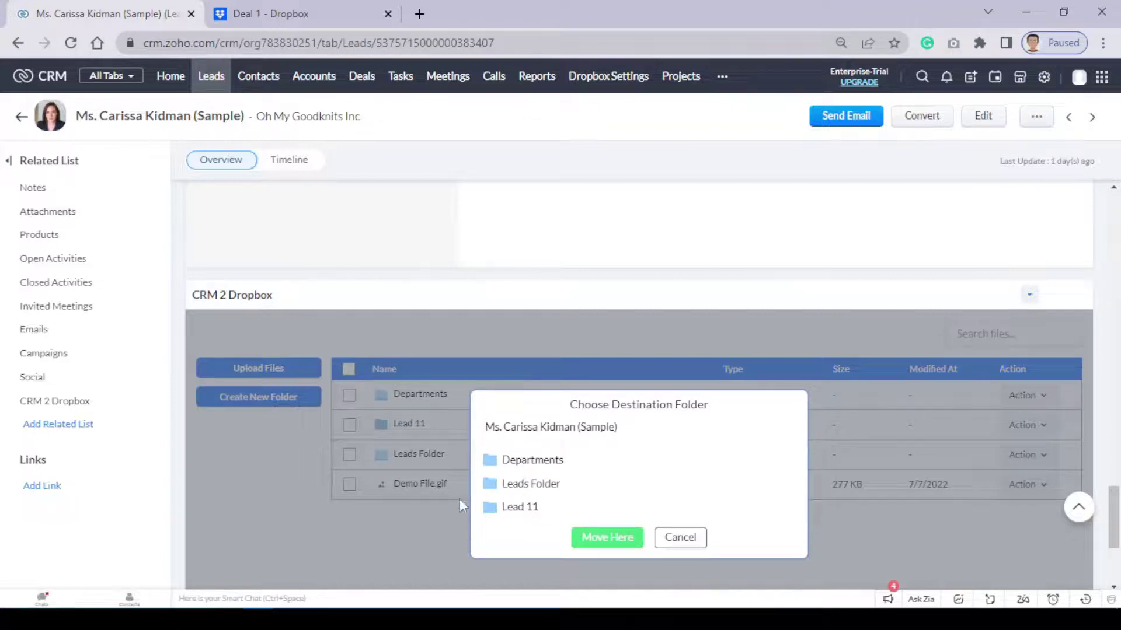
pyautogui.click(519, 510)
pyautogui.click(622, 511)
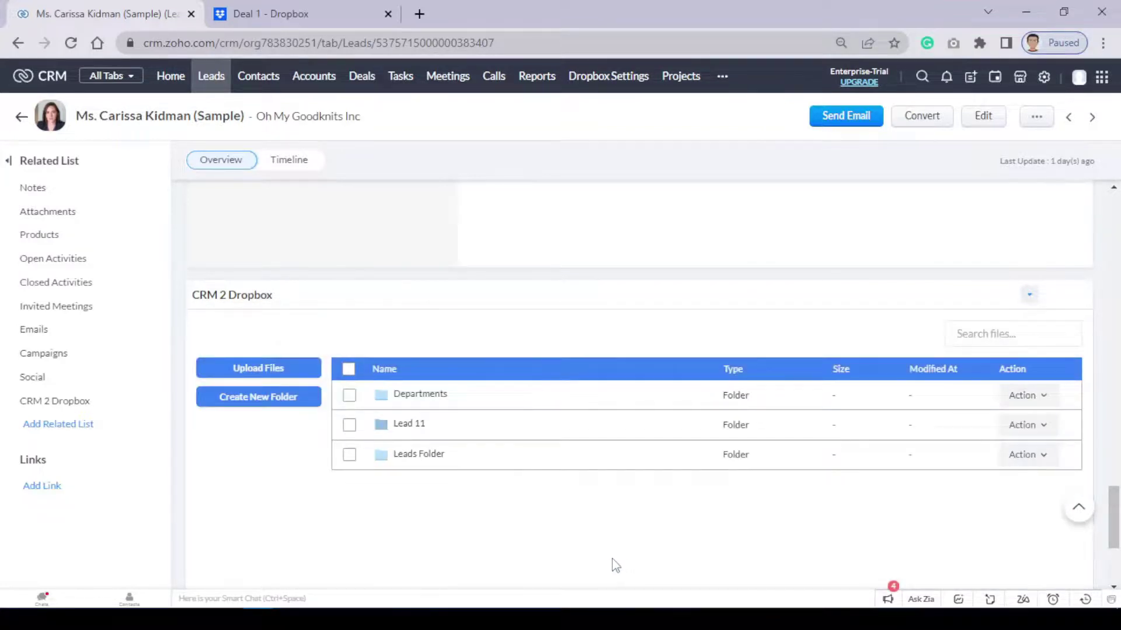
# - Open the Lead 11 folder and delete Demo File.gif from it
pyautogui.click(402, 425)
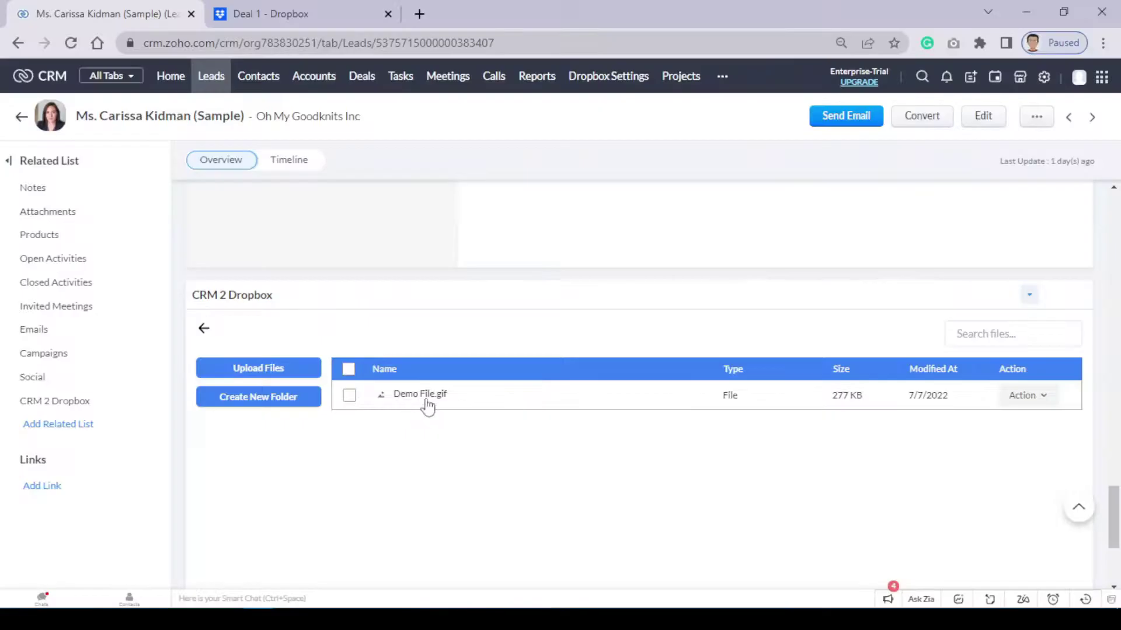
pyautogui.click(1045, 403)
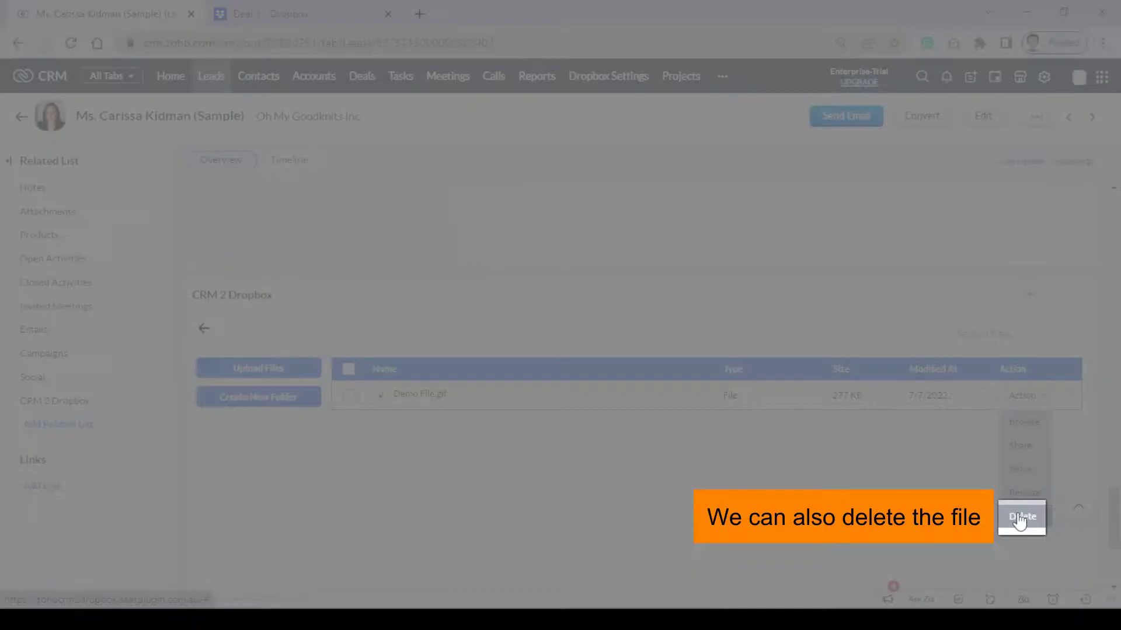
pyautogui.click(1021, 519)
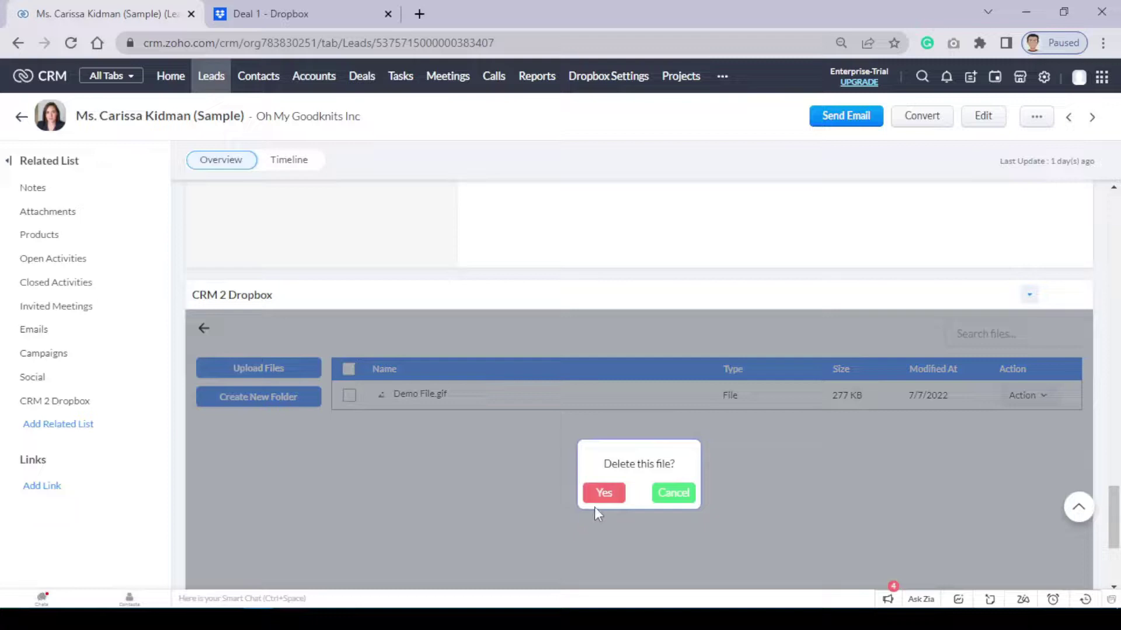
pyautogui.click(603, 493)
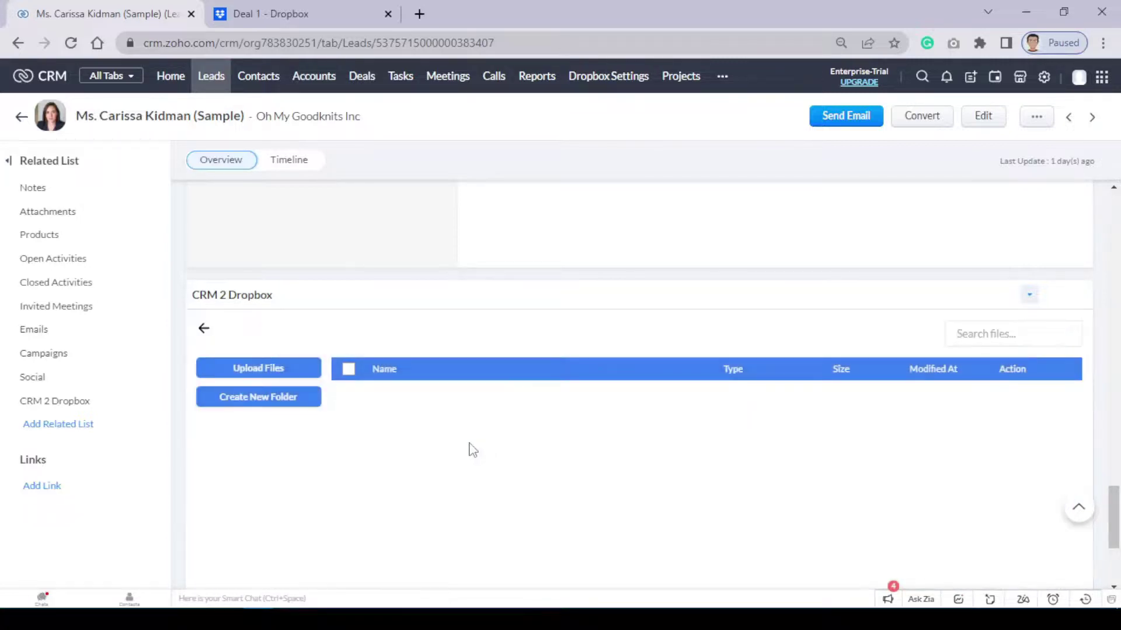
# - Return to the lead's file list, browse Lead 11 in Dropbox, and examine the lead's folder under Leads Main Folder
pyautogui.click(203, 331)
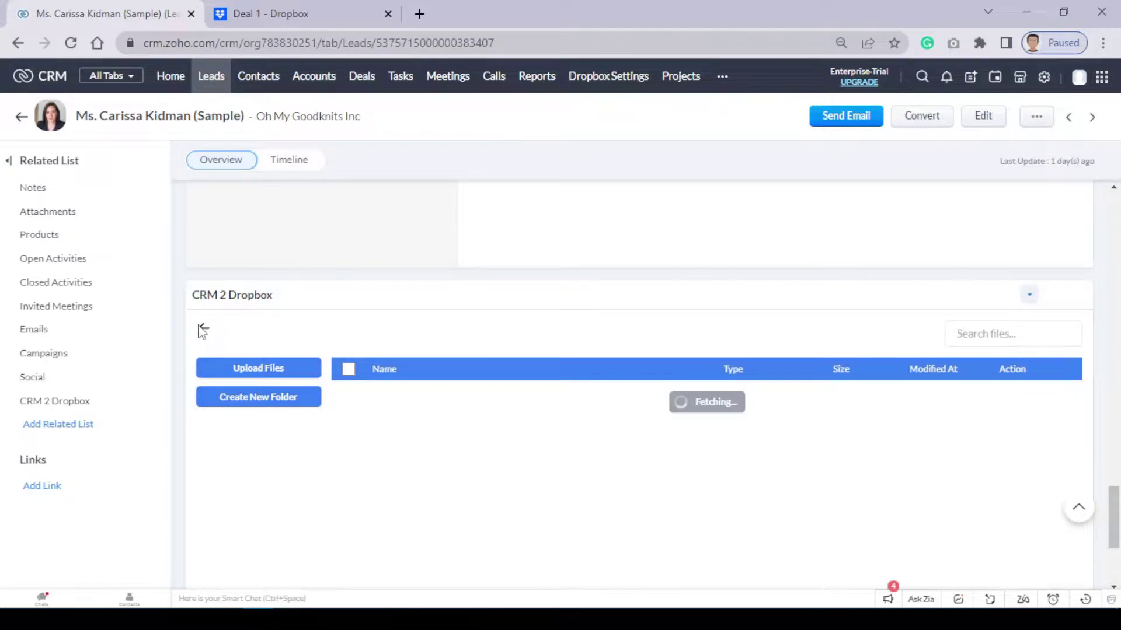
pyautogui.click(1045, 428)
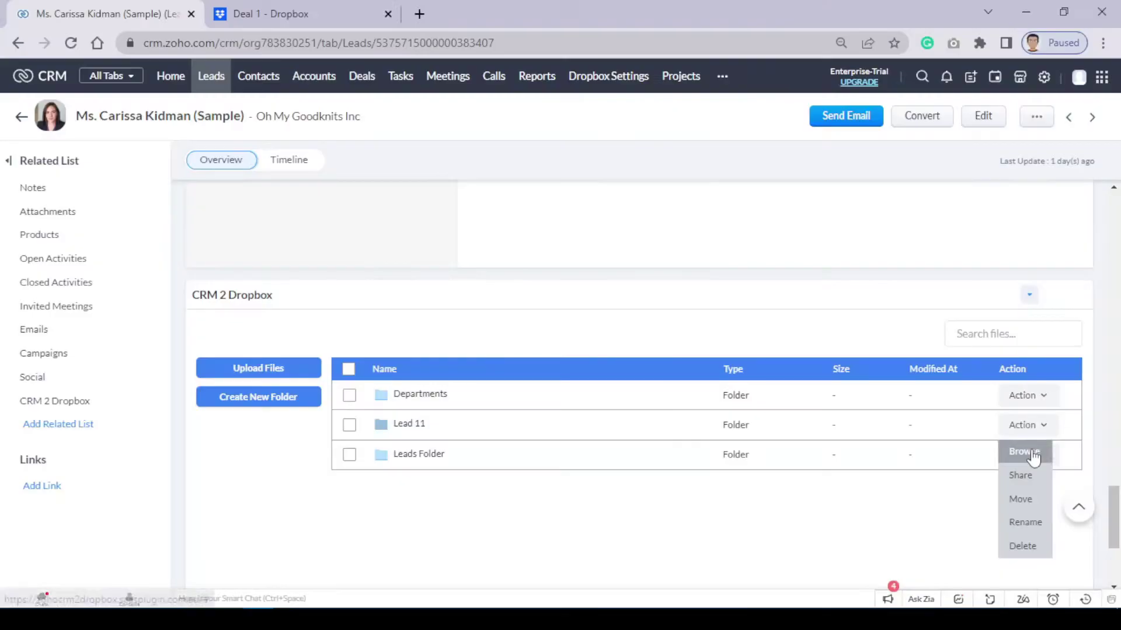
pyautogui.click(1032, 454)
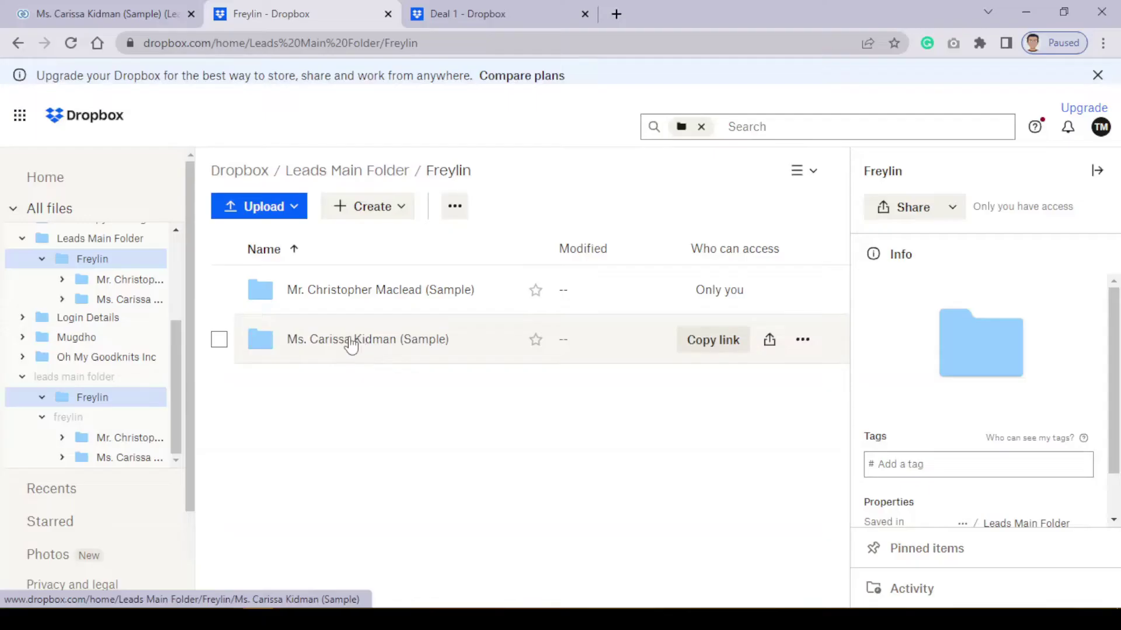
pyautogui.click(351, 345)
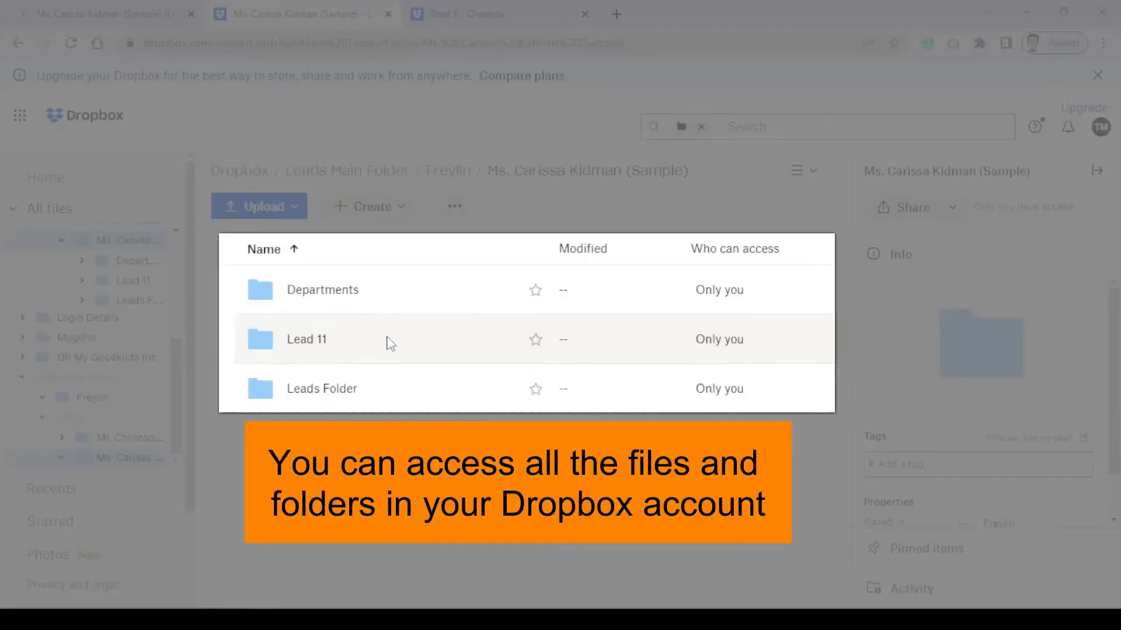